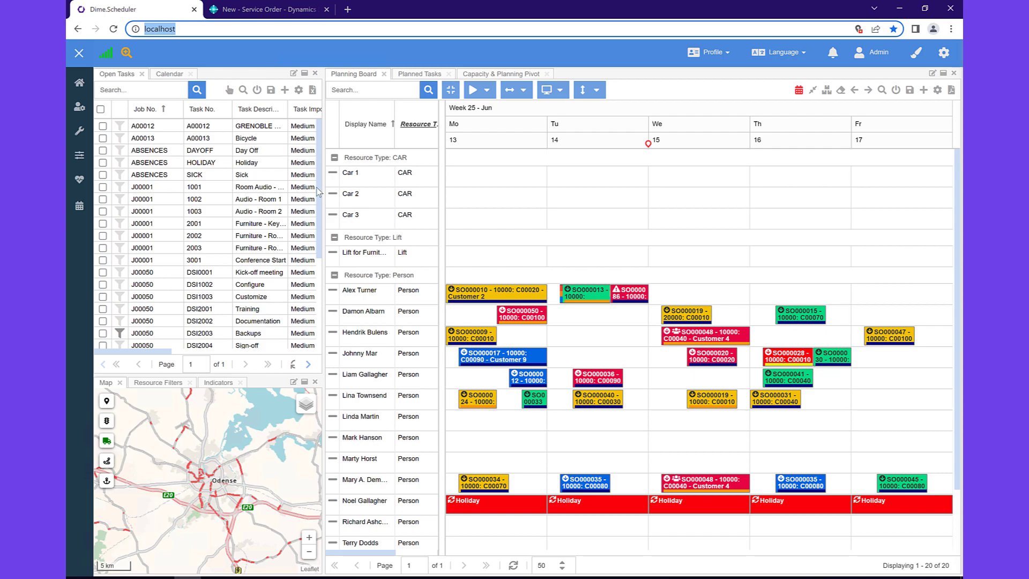
Scroll down the Dime.Scheduler Open Tasks grid to review the open service orders.
{"action": "left_click", "coordinate": [319, 230]}
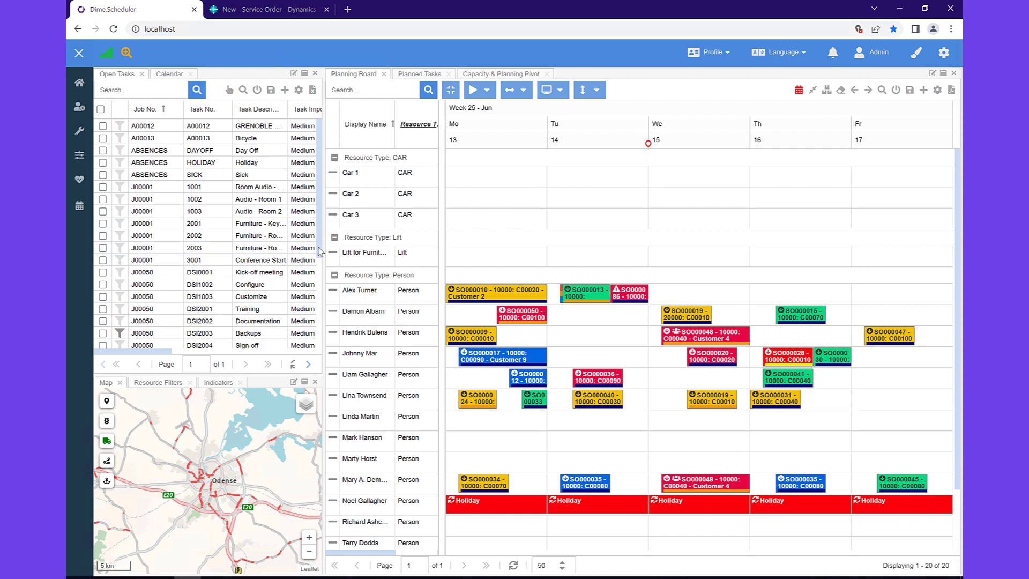
{"action": "scroll", "coordinate": [315, 290], "scroll_direction": "down", "scroll_amount": 2}
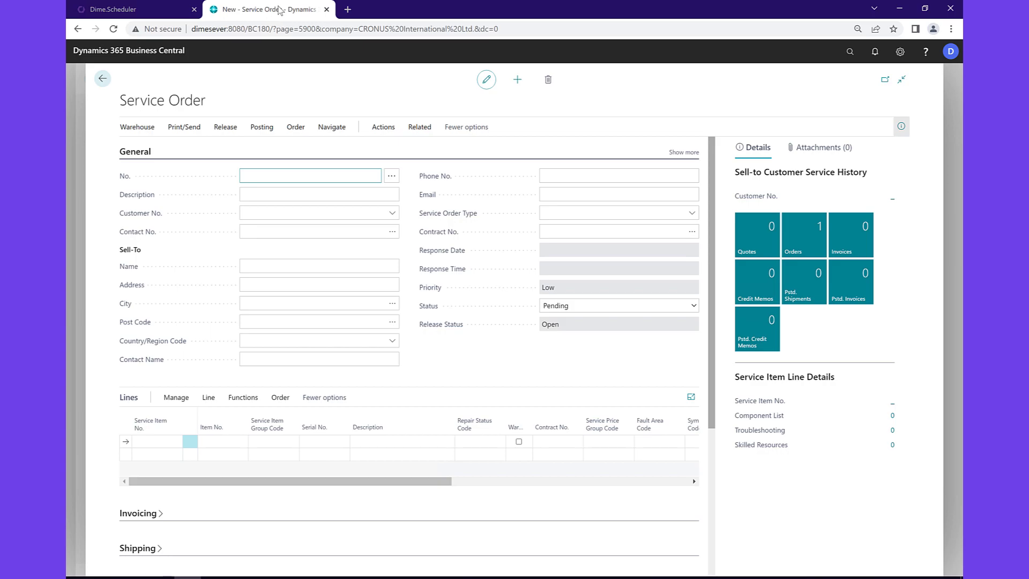
Set customer C00010 (Customer 1) and service order type SERVICE on the new order.
{"action": "left_click", "coordinate": [268, 211]}
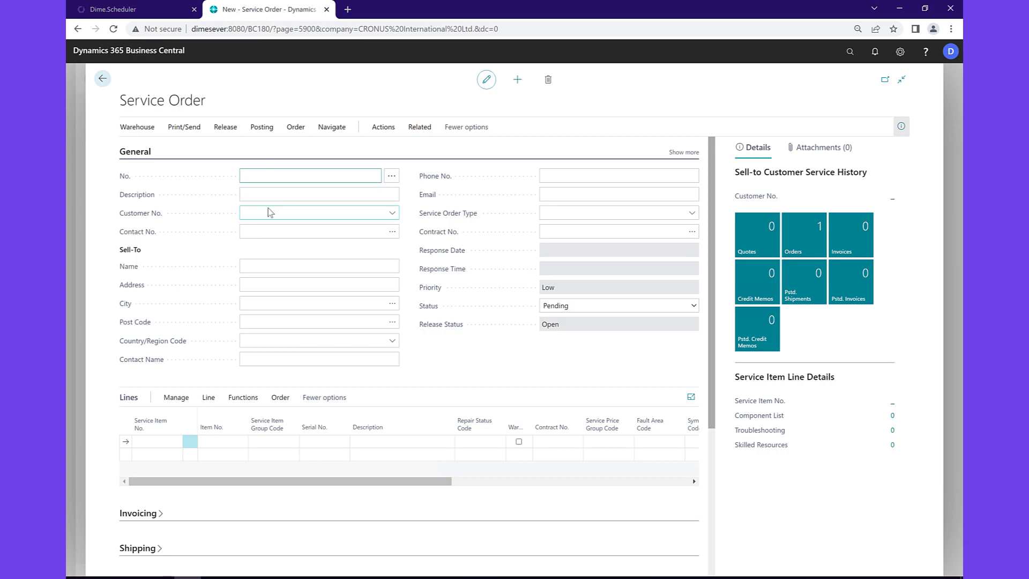
{"action": "type", "text": "C0001"}
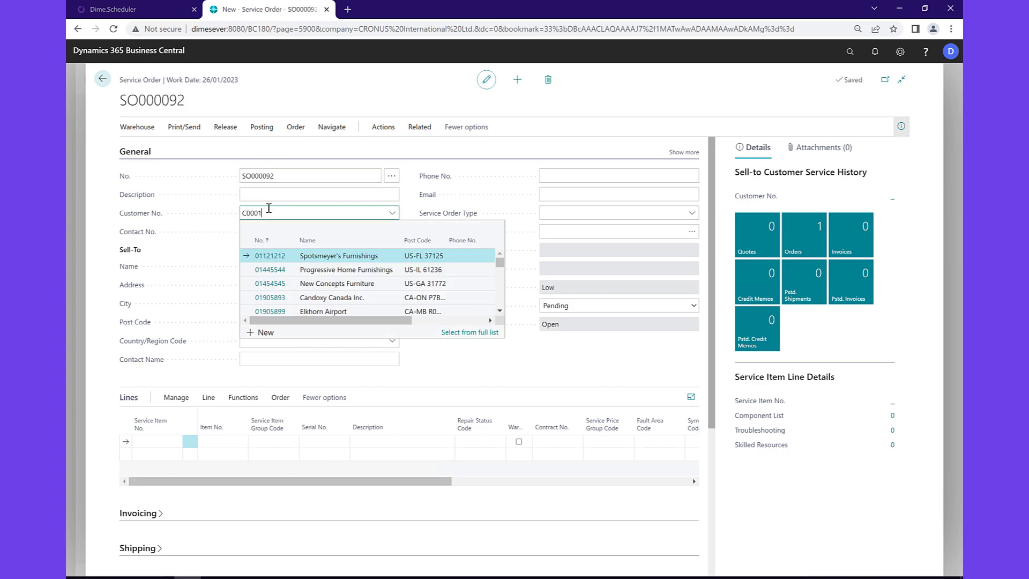
{"action": "left_click", "coordinate": [268, 256]}
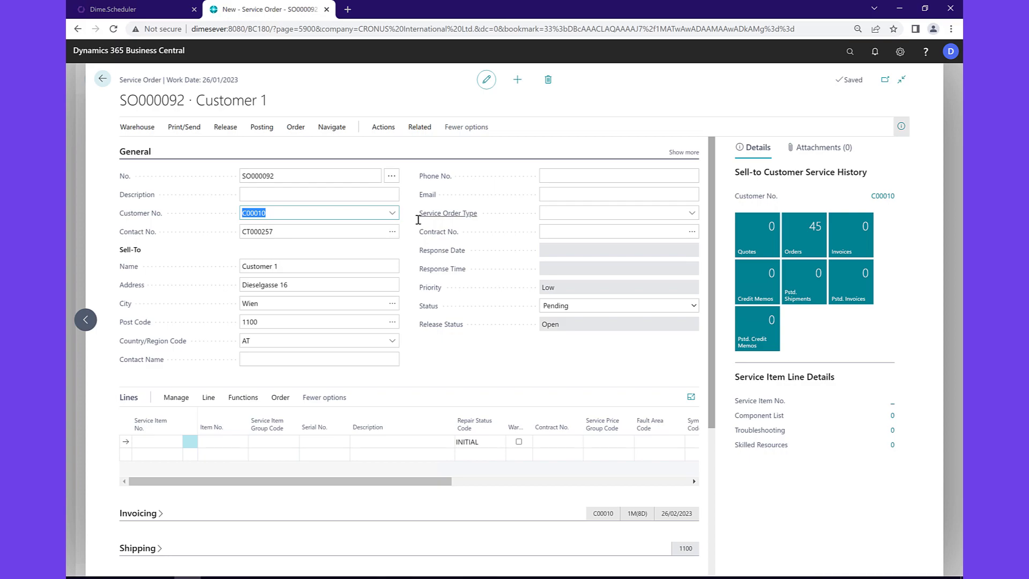
{"action": "left_click", "coordinate": [675, 219]}
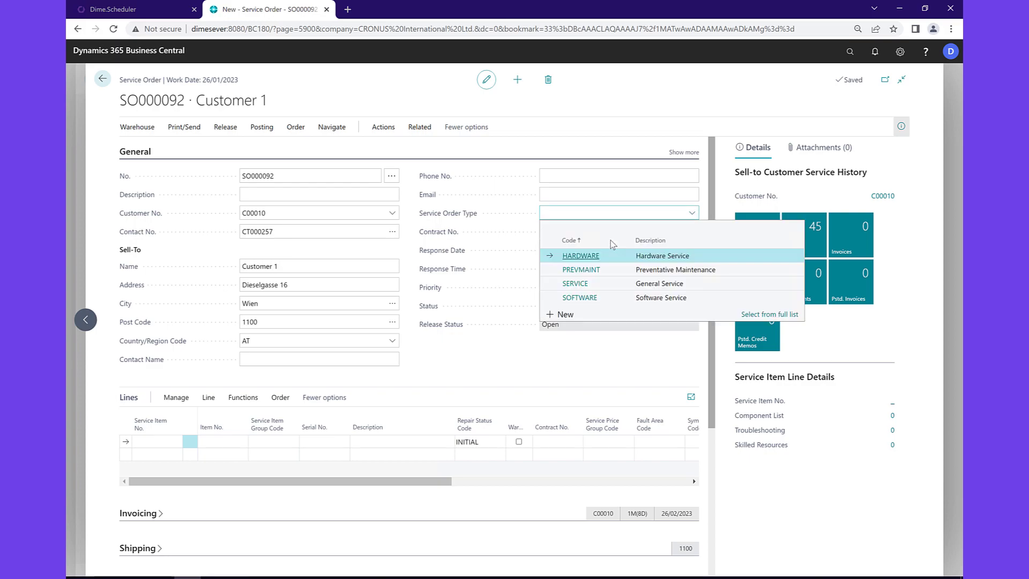
{"action": "left_click", "coordinate": [583, 285]}
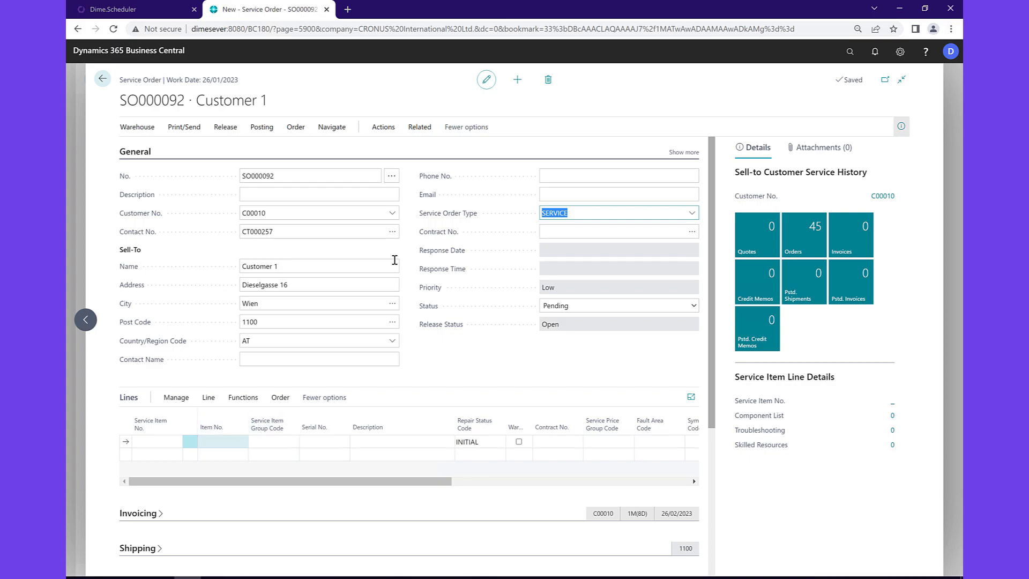
Add a line for service item 42, the blue LONDON Swivel Chair.
{"action": "left_click", "coordinate": [176, 441]}
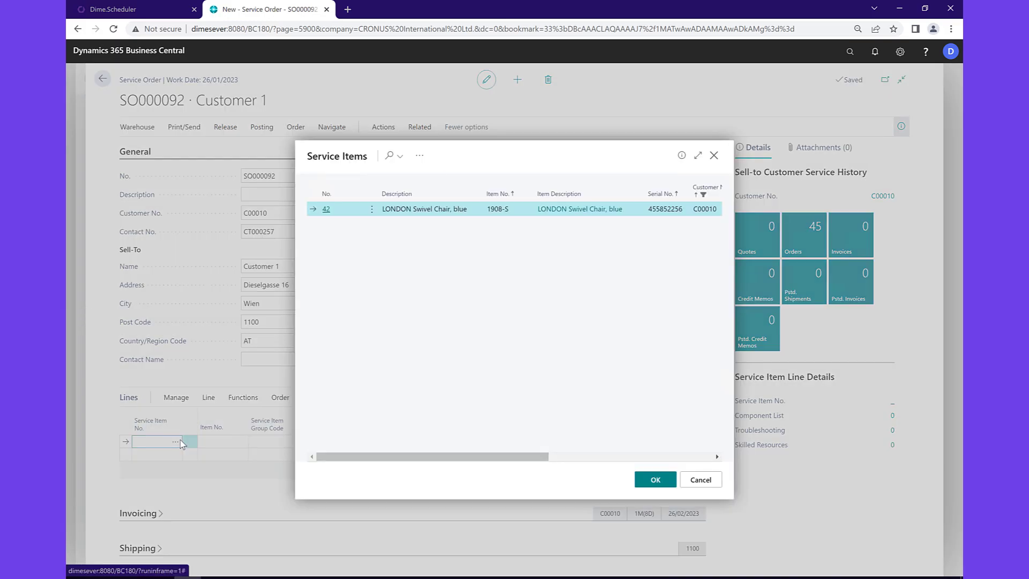
{"action": "left_click", "coordinate": [640, 484]}
{"action": "left_click_drag", "start_coordinate": [335, 481], "coordinate": [473, 482]}
Set the service line's priority to High and commit the line.
{"action": "left_click", "coordinate": [547, 441]}
{"action": "left_click", "coordinate": [547, 441]}
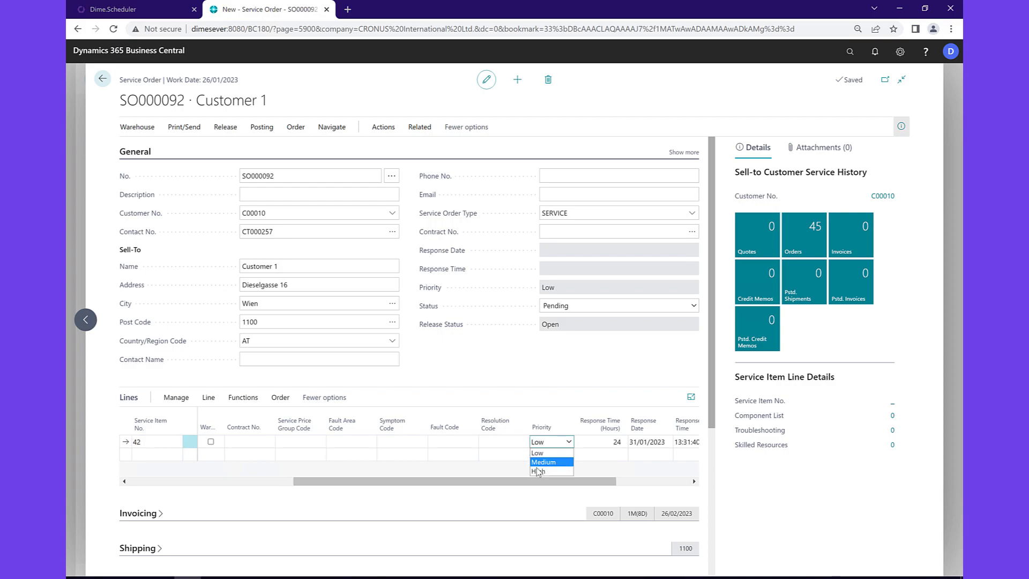
{"action": "left_click", "coordinate": [538, 472]}
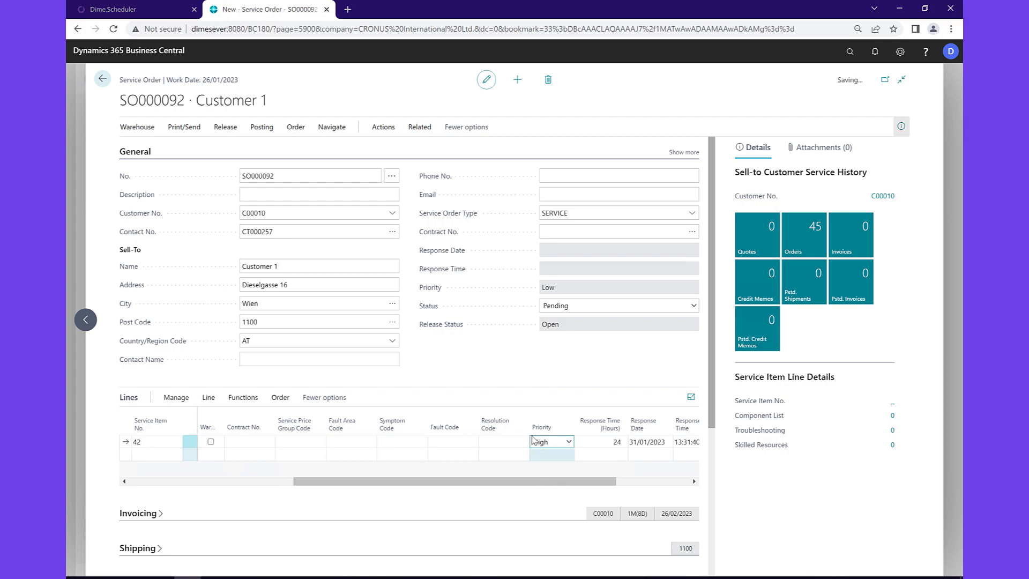
{"action": "left_click", "coordinate": [523, 374]}
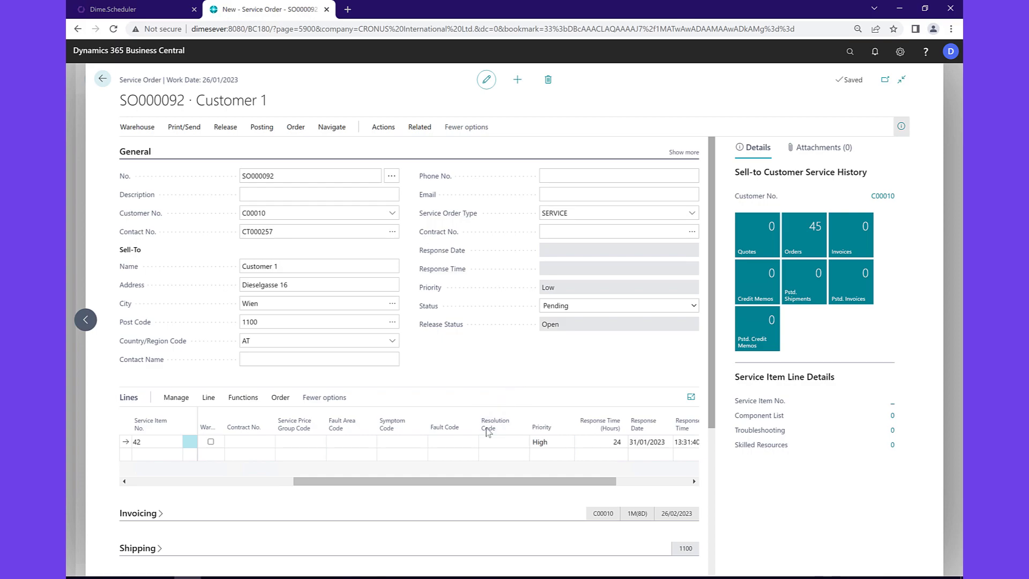
{"action": "left_click_drag", "start_coordinate": [449, 481], "coordinate": [270, 483]}
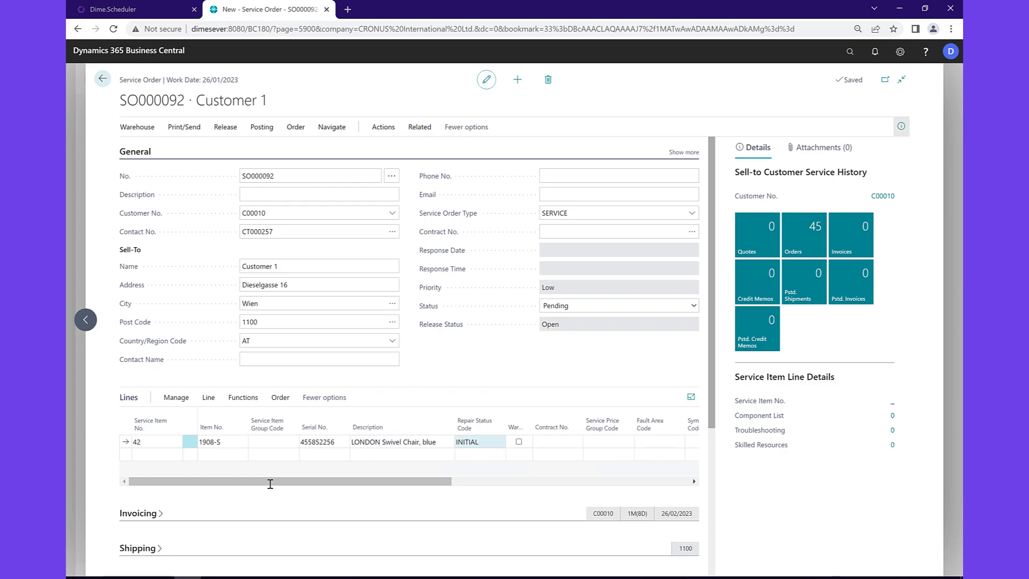
{"action": "left_click", "coordinate": [466, 459]}
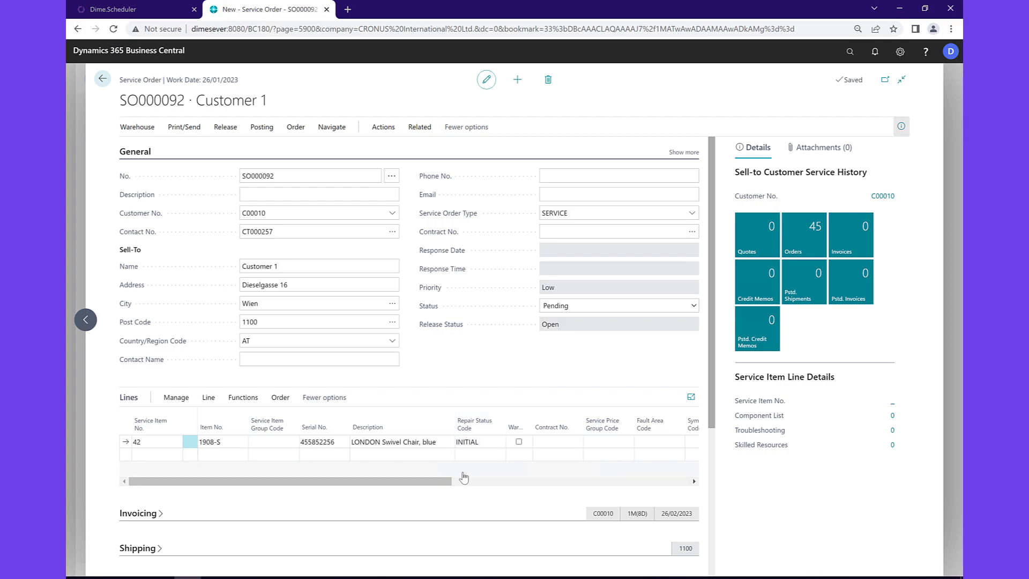
Send service order SO000092 to Dime.Scheduler for planning.
{"action": "left_click", "coordinate": [393, 132]}
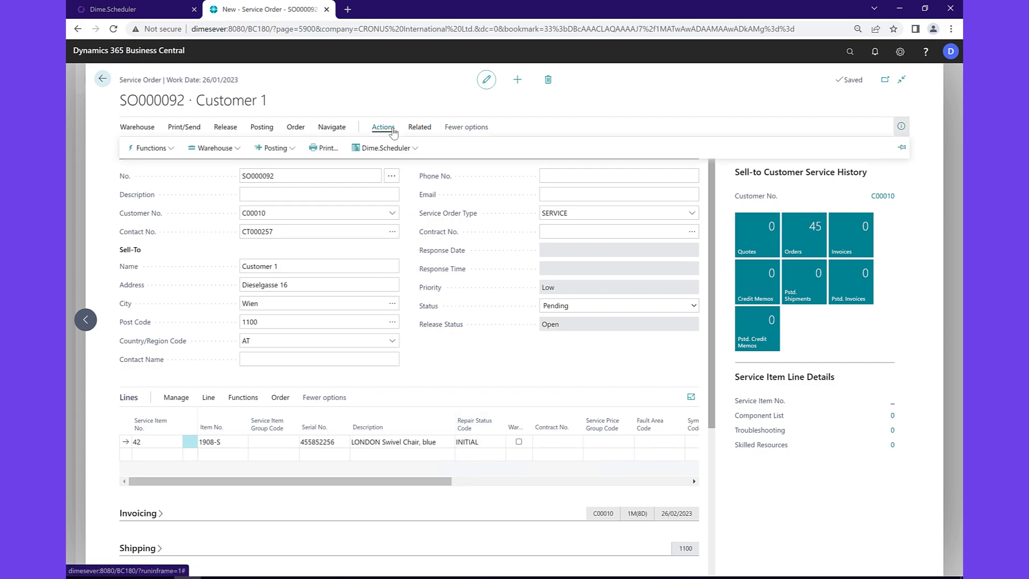
{"action": "left_click", "coordinate": [414, 150]}
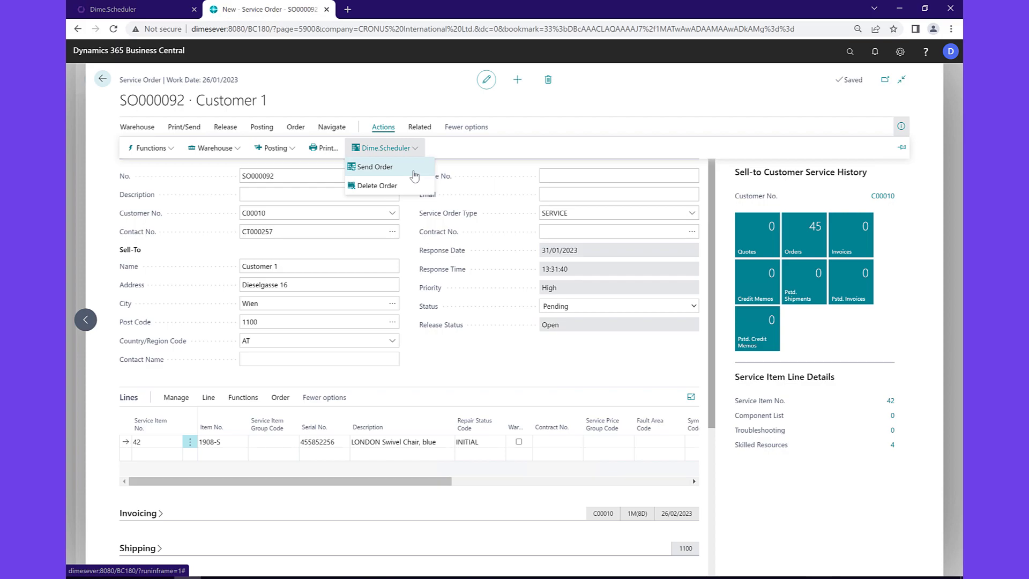
{"action": "left_click", "coordinate": [413, 170]}
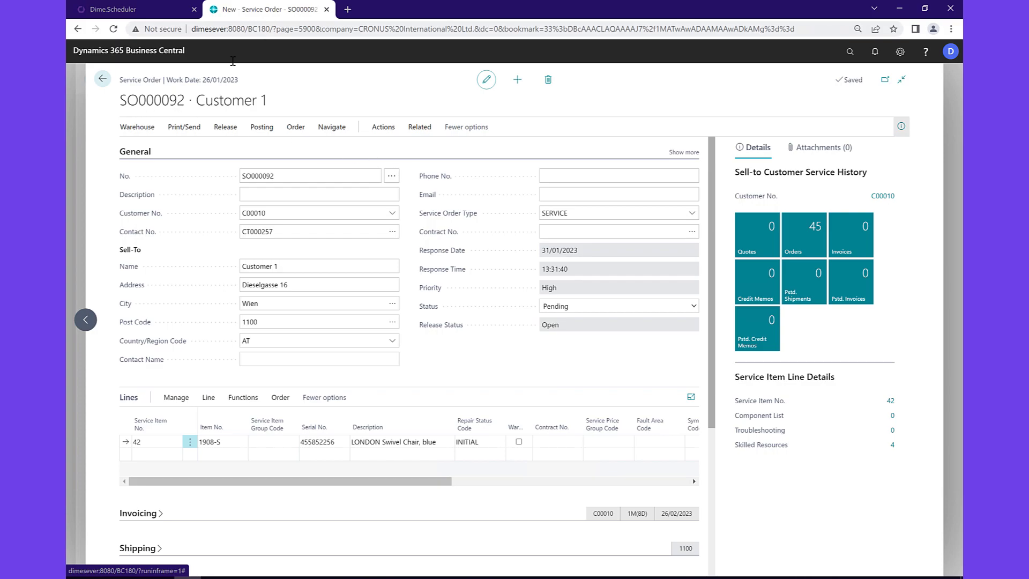
Locate SO000092 on the Vienna map and show the 5.66 km, 13:04 route between markers.
{"action": "left_click", "coordinate": [327, 9]}
{"action": "scroll", "coordinate": [300, 153], "scroll_direction": "down", "scroll_amount": 2}
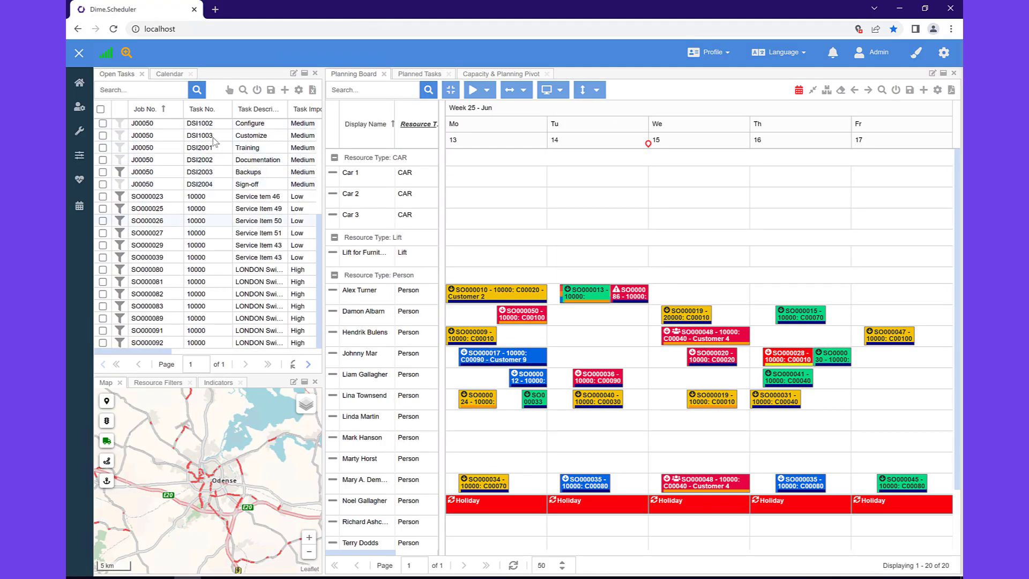
{"action": "left_click", "coordinate": [192, 341]}
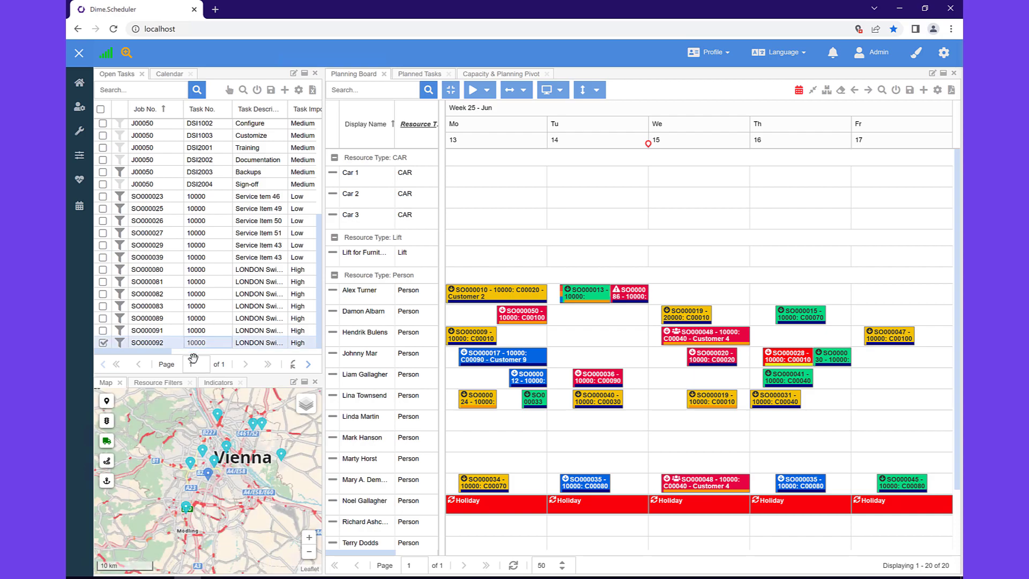
{"action": "mouse_move", "coordinate": [207, 476]}
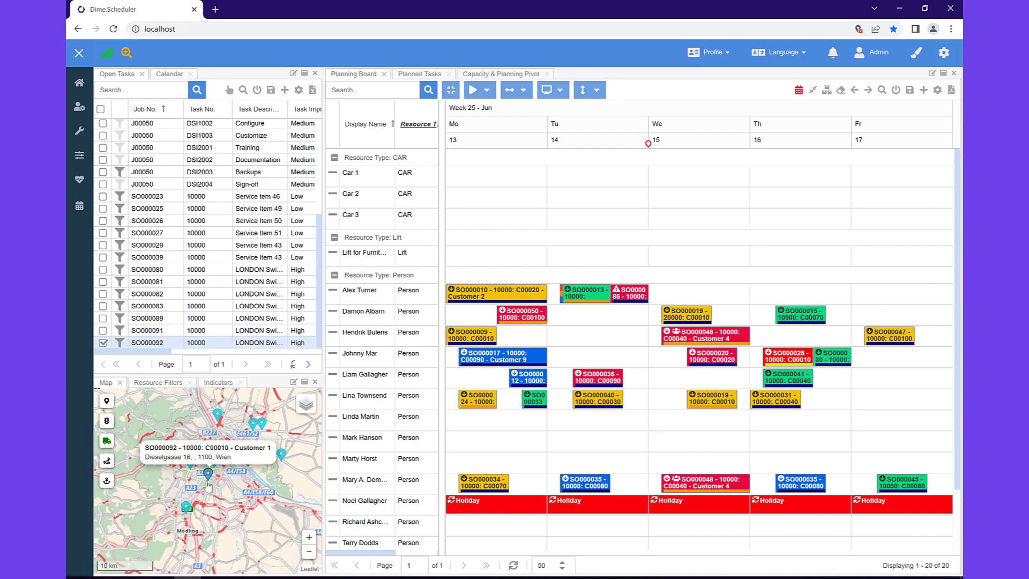
{"action": "left_click", "coordinate": [191, 470]}
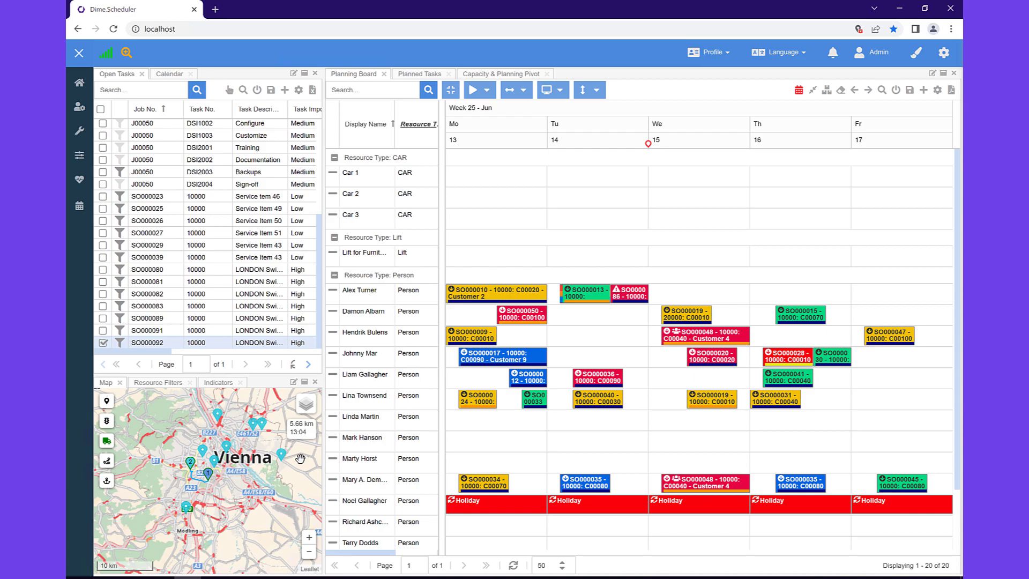
Replace the lower-left map with the Resource Filters builder.
{"action": "left_click", "coordinate": [167, 384]}
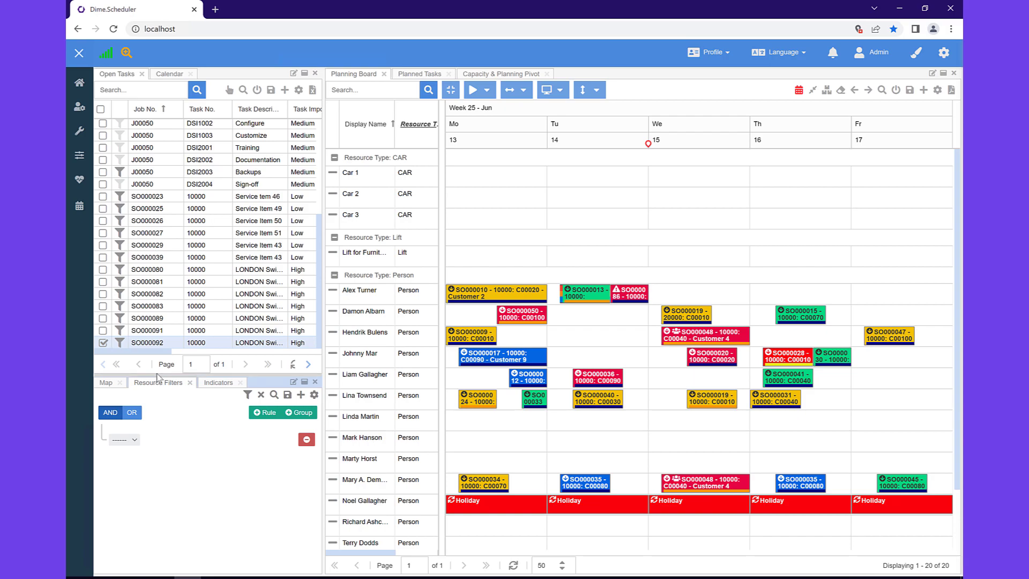
{"action": "left_click", "coordinate": [123, 344]}
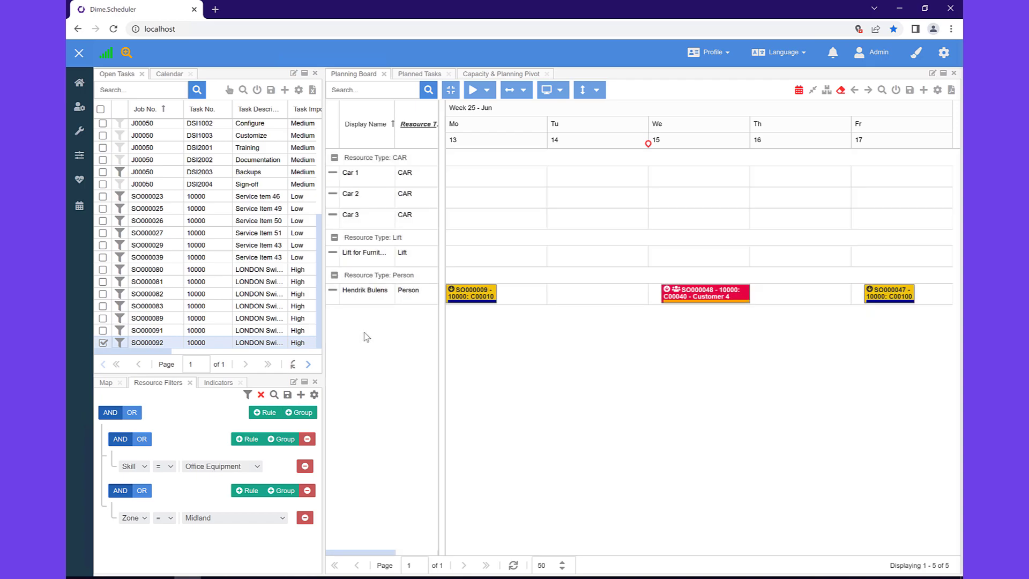
{"action": "left_click", "coordinate": [307, 492]}
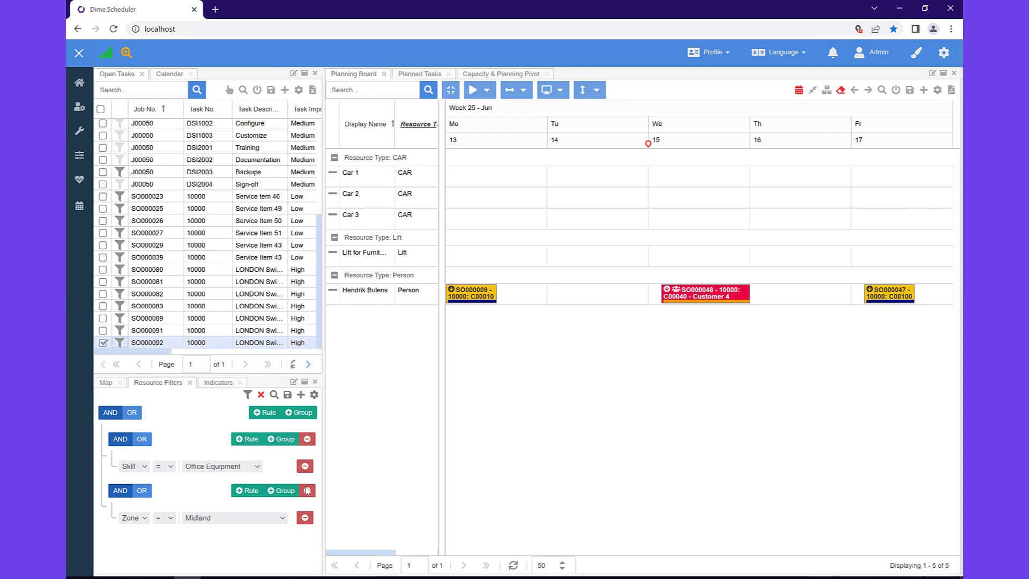
{"action": "left_click", "coordinate": [249, 394]}
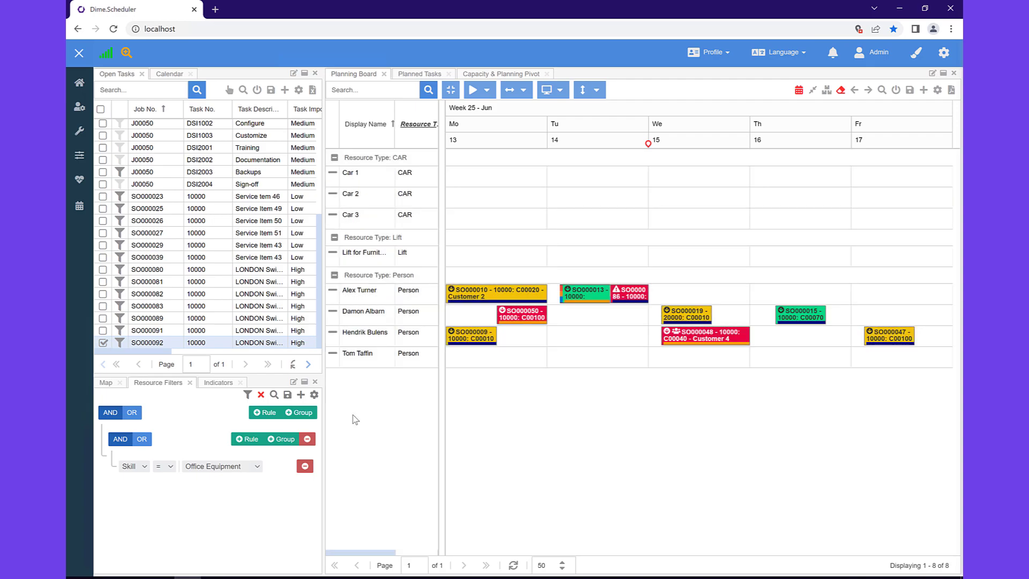
{"action": "left_click", "coordinate": [261, 394]}
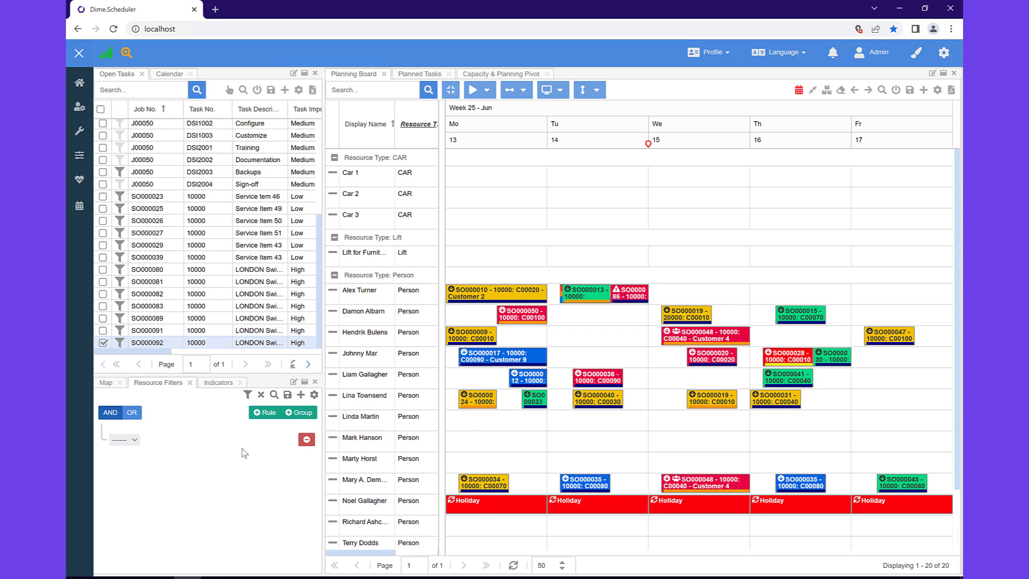
Plan SO000092 on a free technician's Wednesday 15 row and adjust its position.
{"action": "left_click_drag", "start_coordinate": [150, 342], "coordinate": [678, 424]}
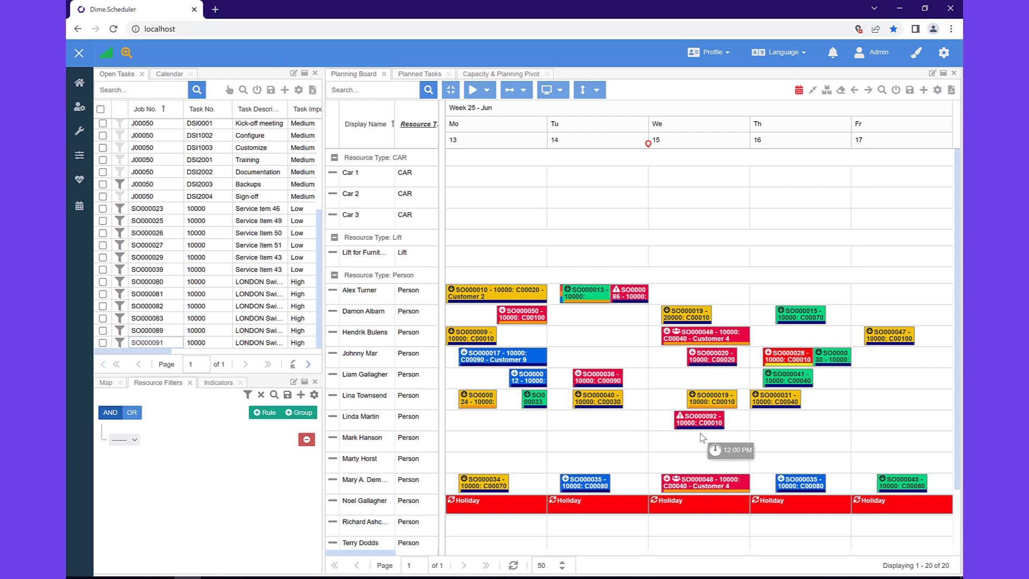
{"action": "left_click", "coordinate": [718, 427]}
{"action": "left_click_drag", "start_coordinate": [721, 435], "coordinate": [719, 420]}
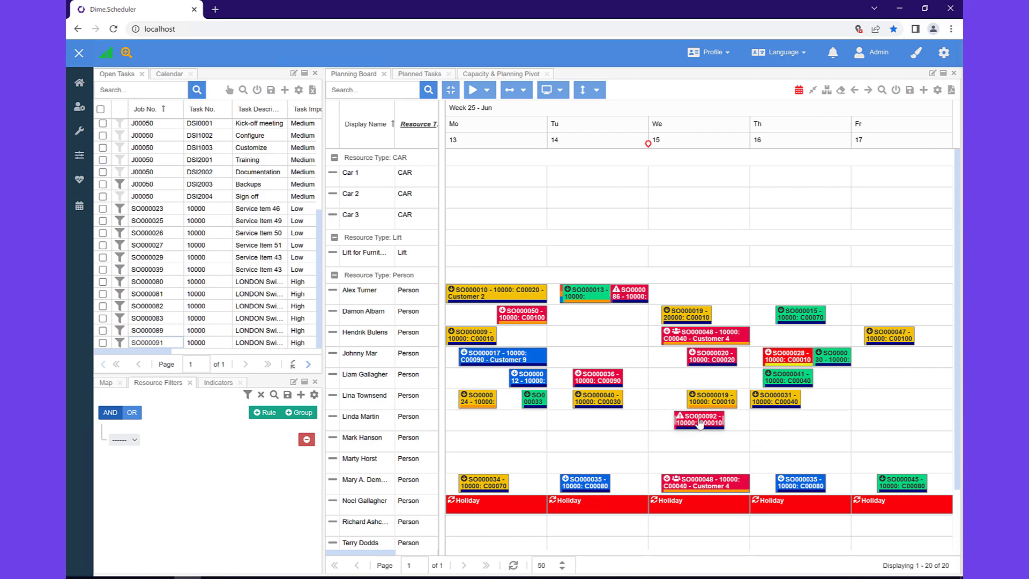
Open SO000092's Business Central service order from the appointment's Links menu.
{"action": "right_click", "coordinate": [700, 422]}
{"action": "mouse_move", "coordinate": [705, 563]}
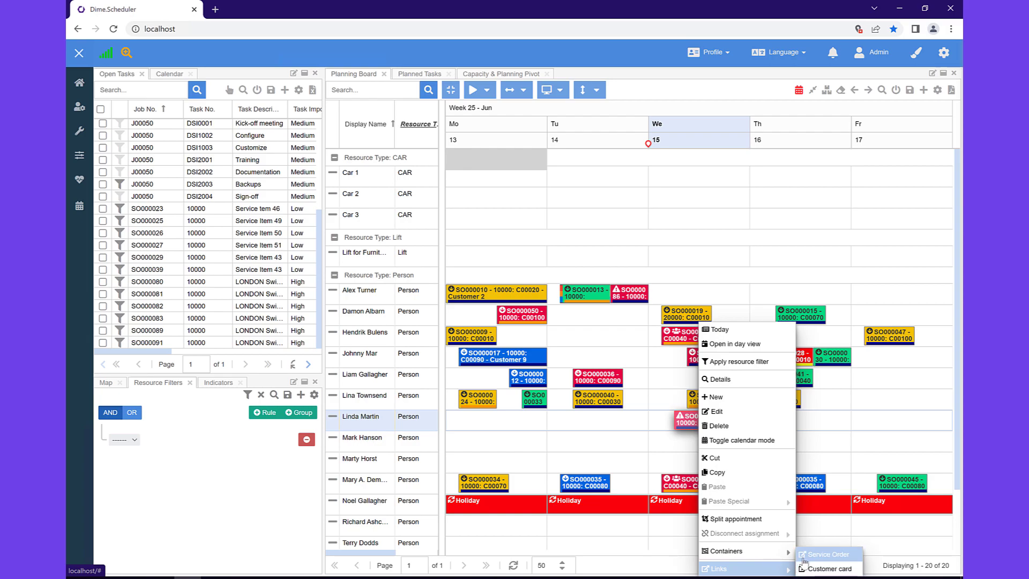
{"action": "left_click", "coordinate": [805, 555]}
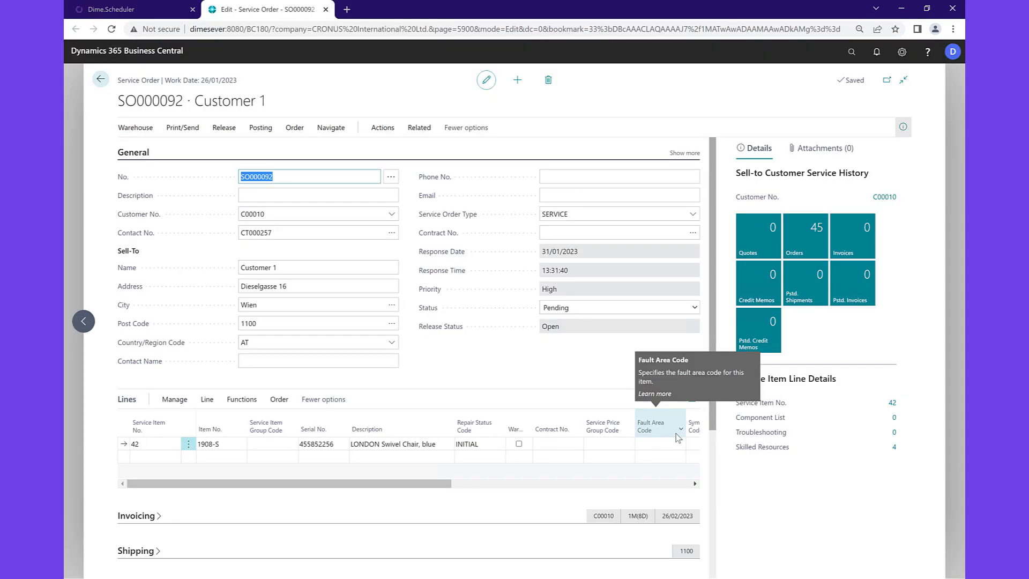
Show the service line's resource allocations: one Active, 15/06/2022 at 10:00, 4.0 hours.
{"action": "left_click", "coordinate": [210, 399]}
{"action": "left_click", "coordinate": [193, 419]}
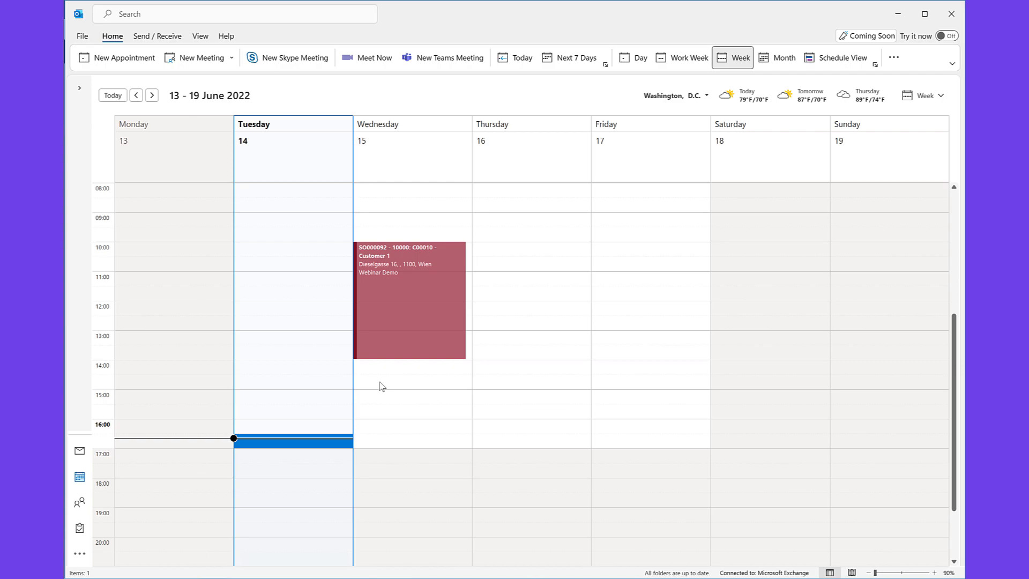
{"action": "key", "text": "alt+Tab"}
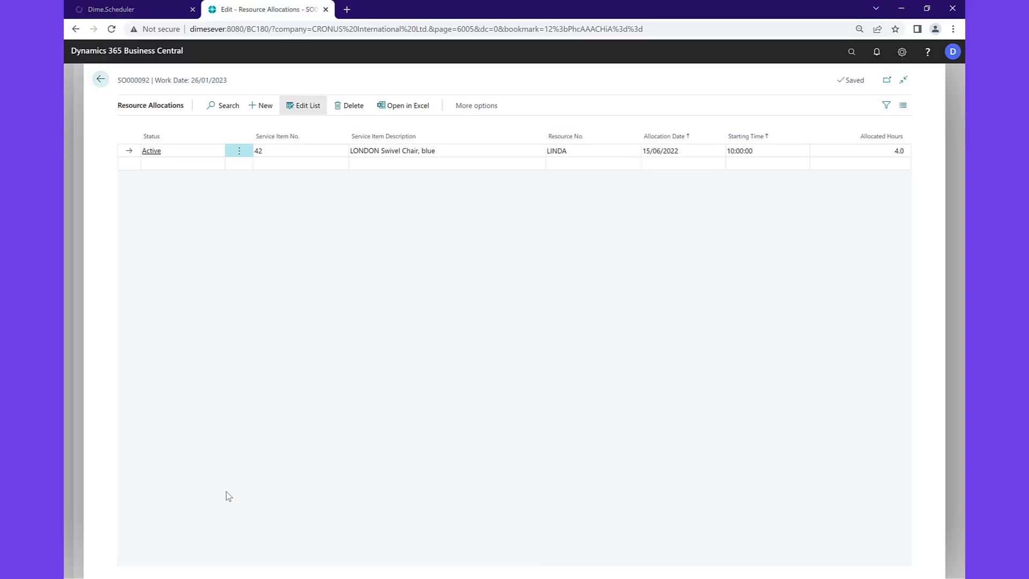
Return to SO000092 and set the line's repair status code to IN PROCESS.
{"action": "left_click", "coordinate": [101, 79]}
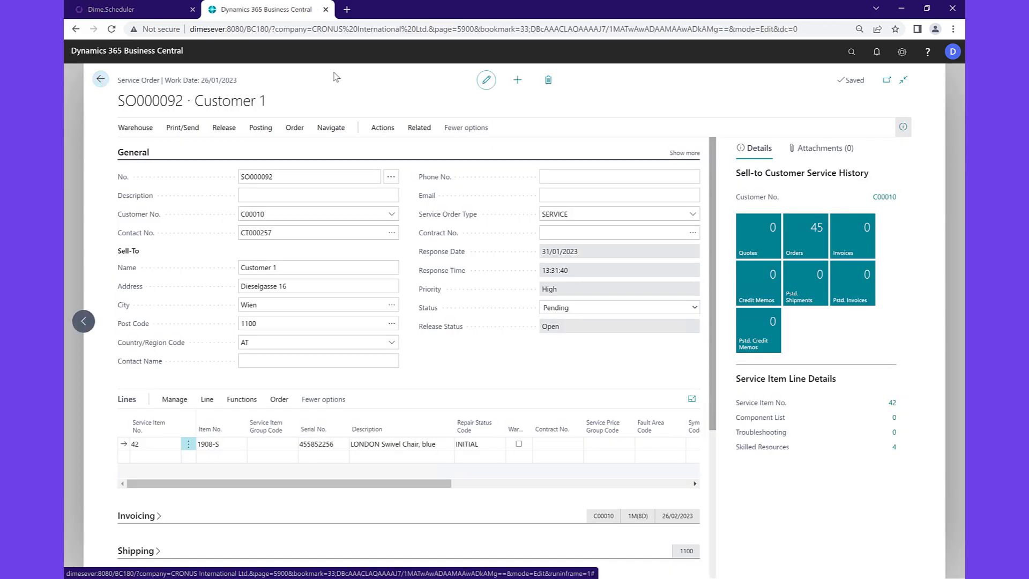
{"action": "left_click", "coordinate": [490, 440]}
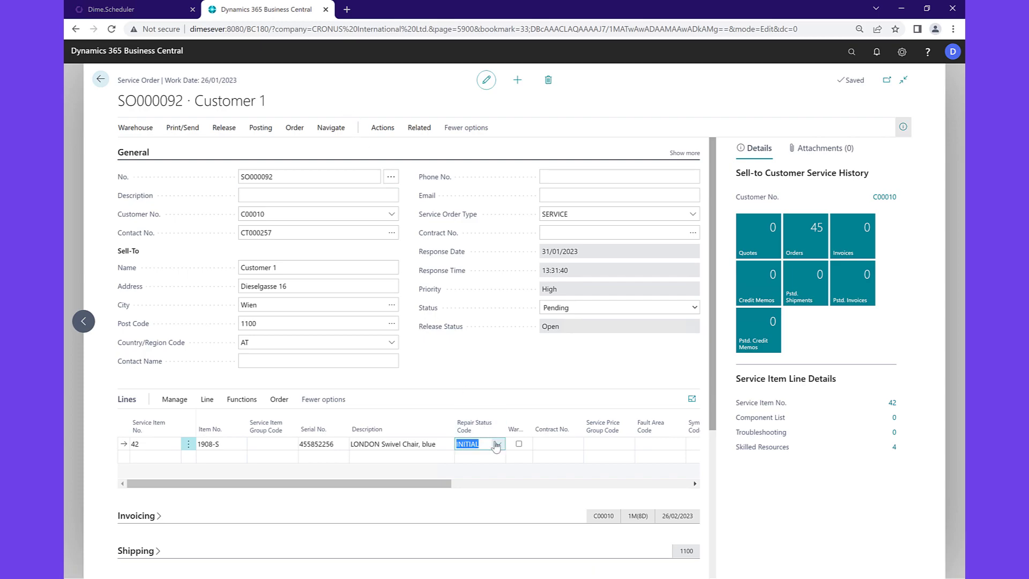
{"action": "left_click", "coordinate": [496, 444]}
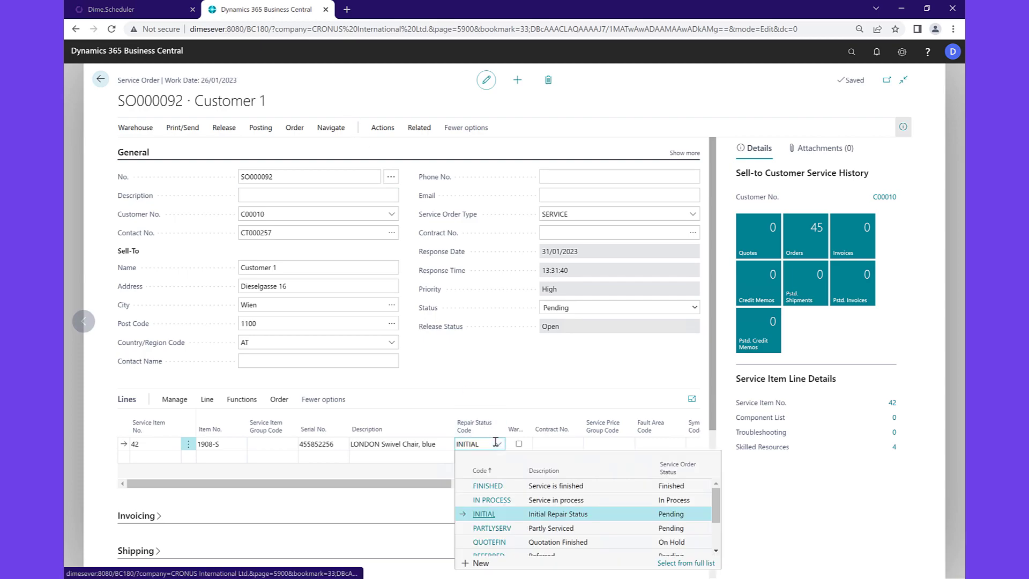
{"action": "left_click", "coordinate": [488, 500]}
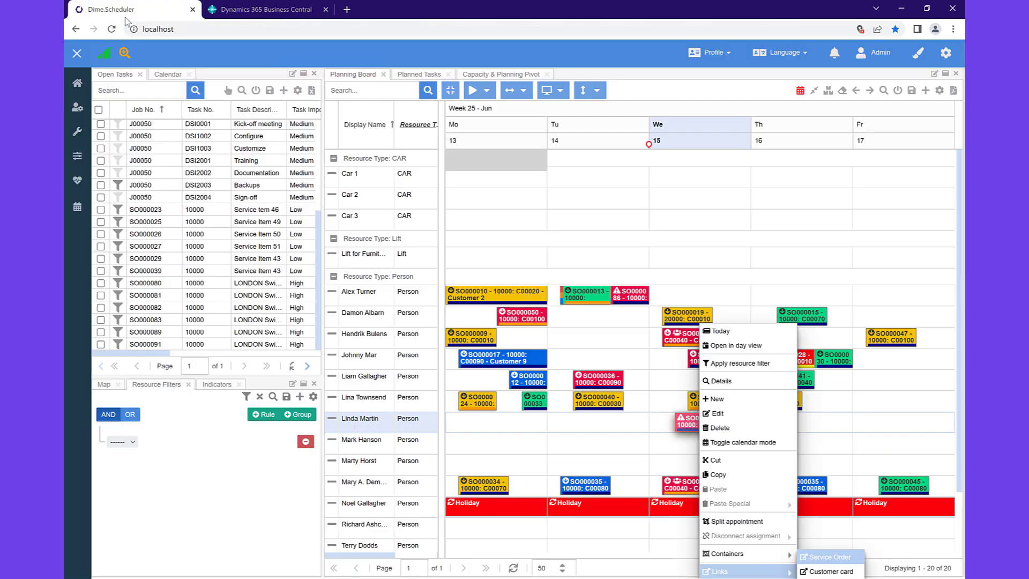
Dismiss the SO000092 appointment's context menu on the planning board.
{"action": "left_click", "coordinate": [685, 438]}
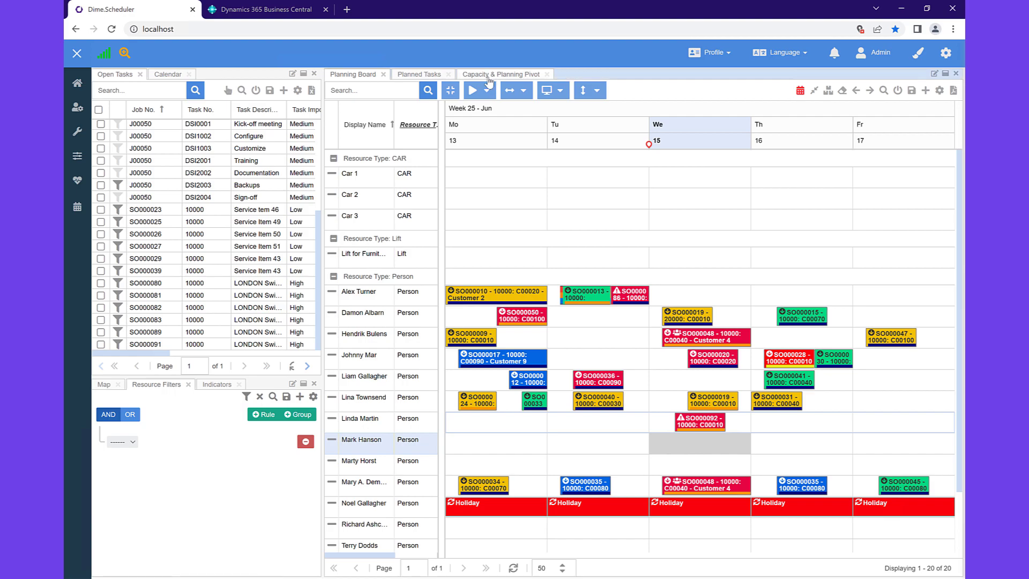
Dock the capacity pivot below the board, move SO000086 to Wednesday 15, 9:00–14:00, and refresh it.
{"action": "left_click_drag", "start_coordinate": [499, 77], "coordinate": [538, 472]}
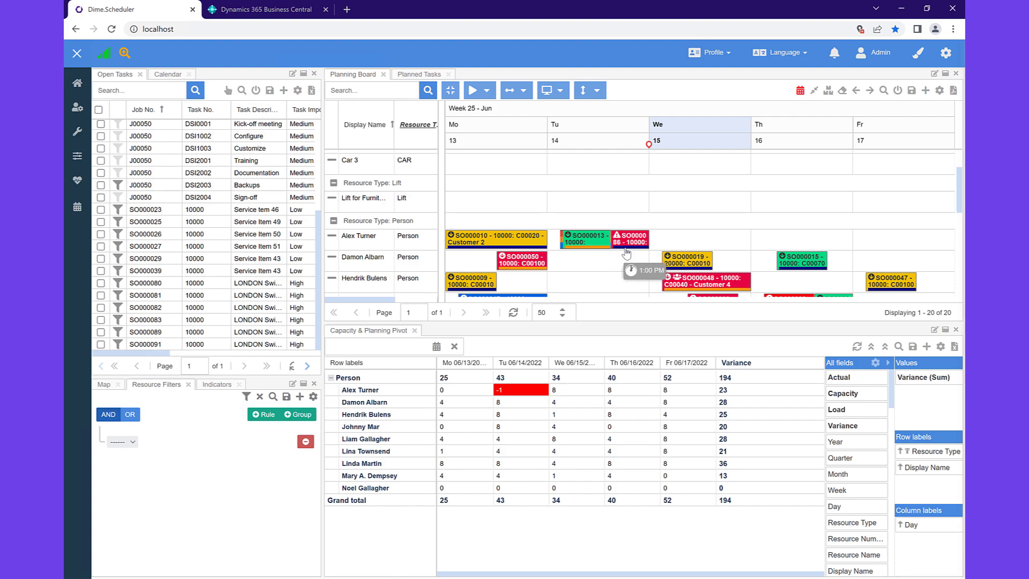
{"action": "left_click_drag", "start_coordinate": [655, 248], "coordinate": [627, 252]}
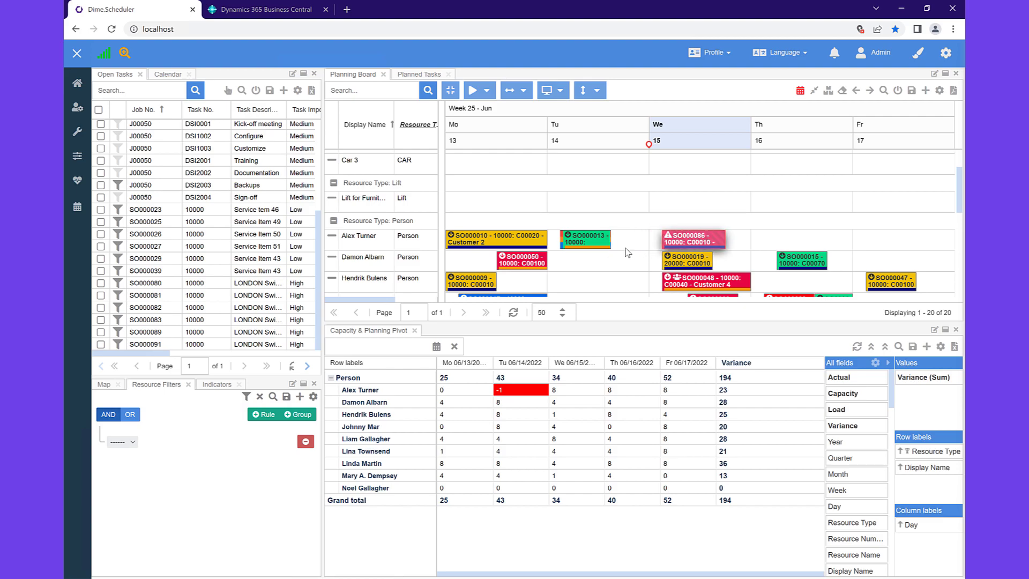
{"action": "left_click", "coordinate": [857, 347]}
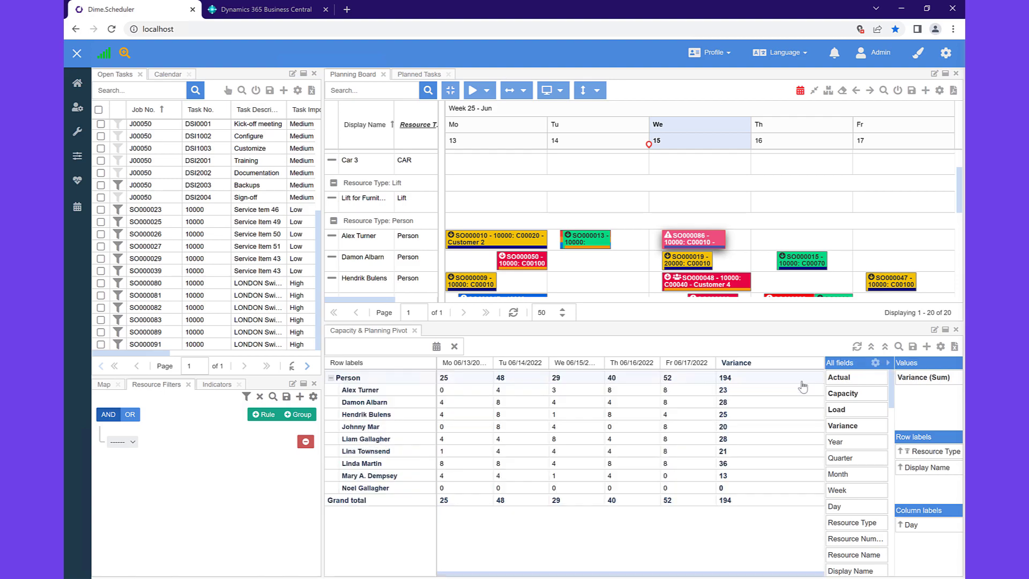